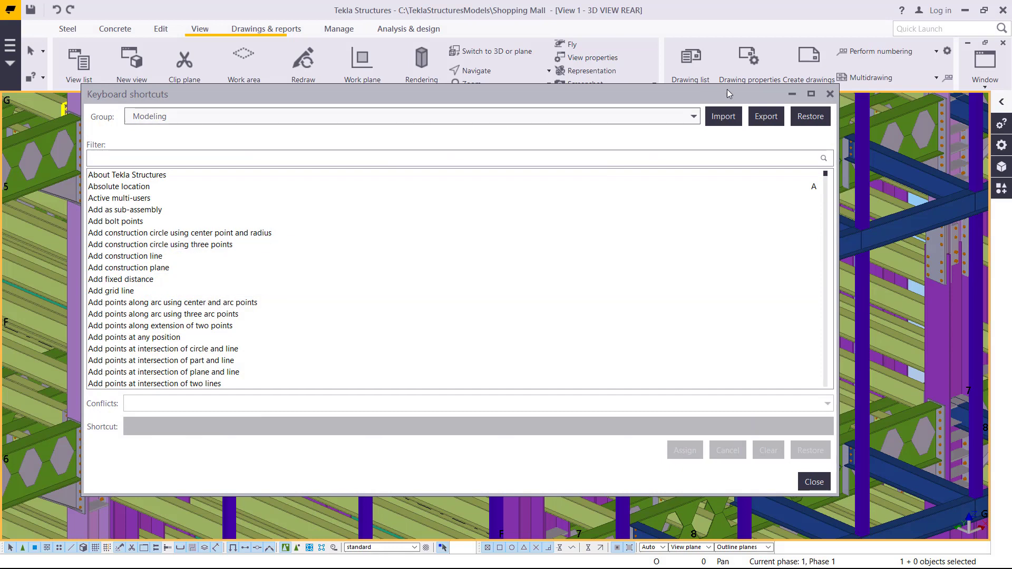
# - Move the Keyboard shortcuts dialog higher up the screen
pyautogui.moveTo(639, 94); pyautogui.dragTo(671, 65)
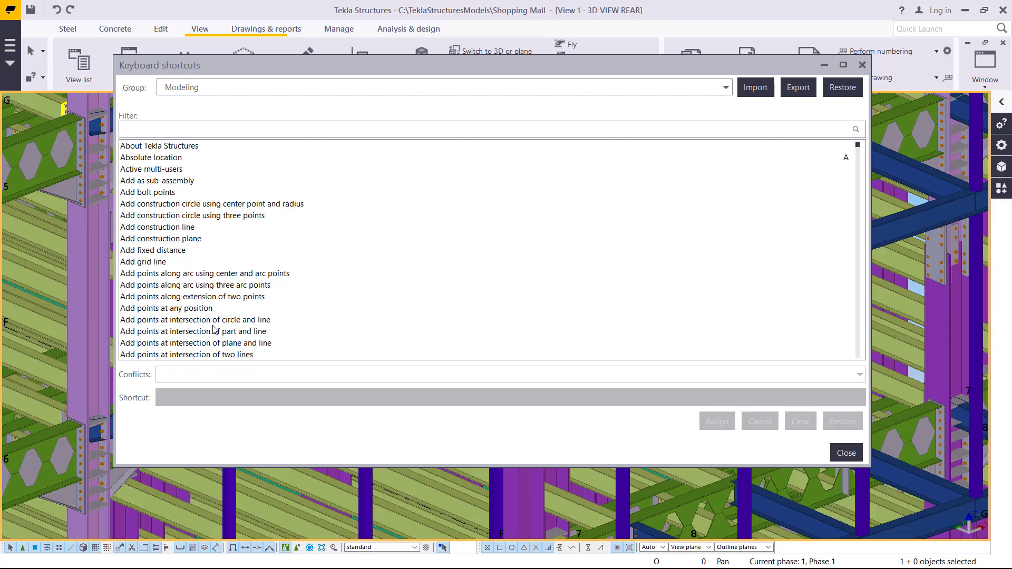
pyautogui.click(179, 181)
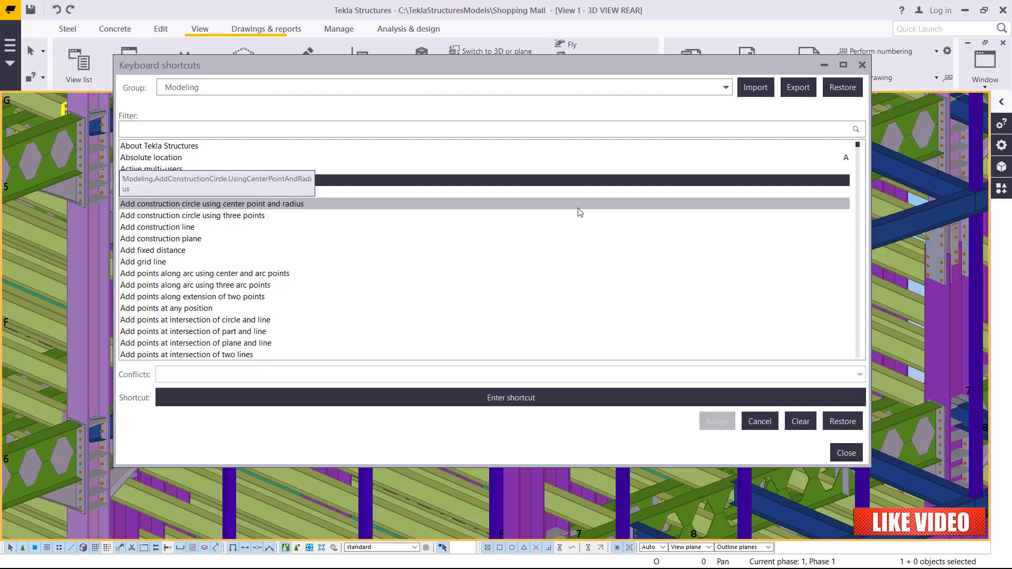
pyautogui.click(206, 194)
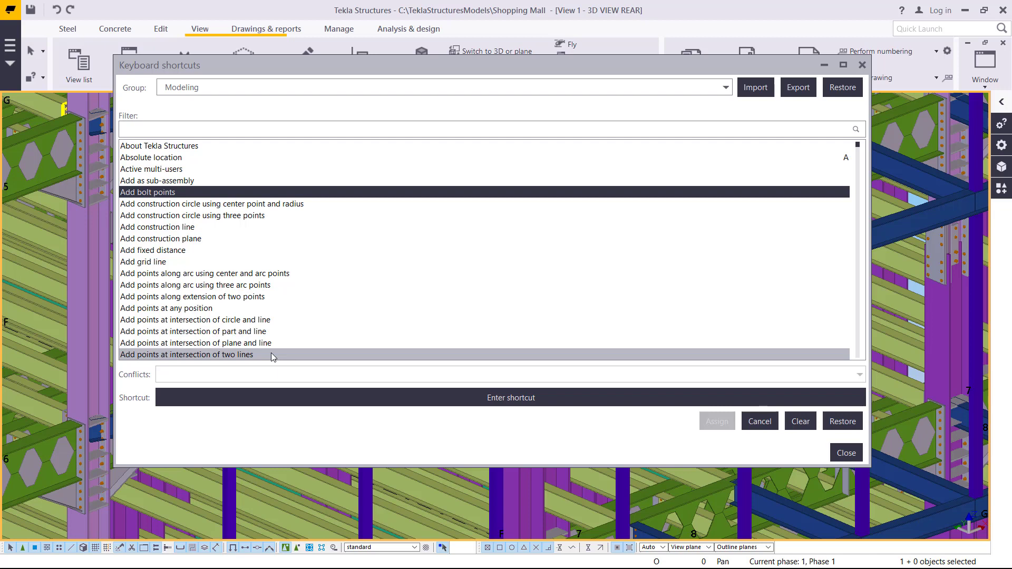
pyautogui.click(141, 262)
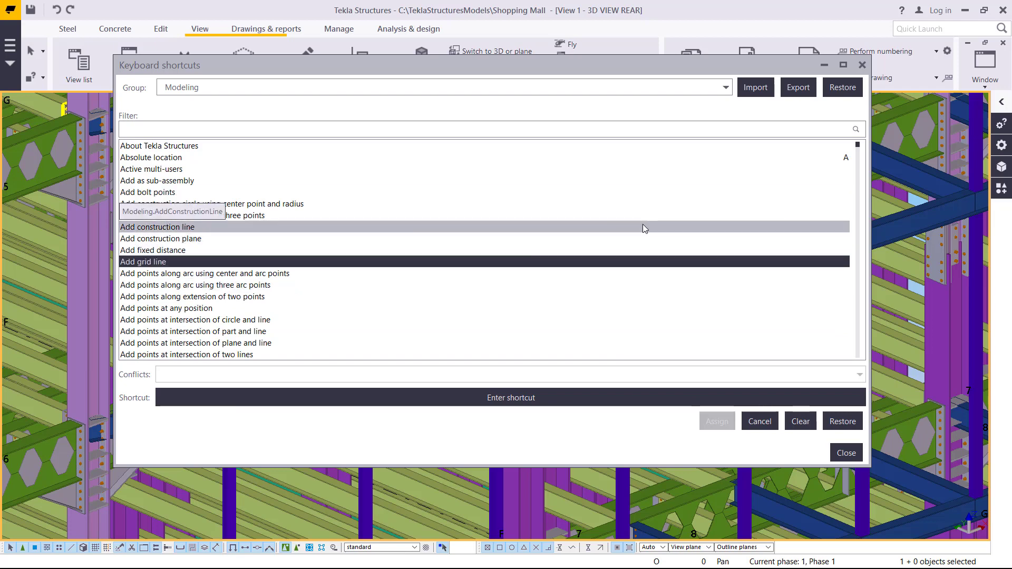
pyautogui.scroll(-3, 273, 296)
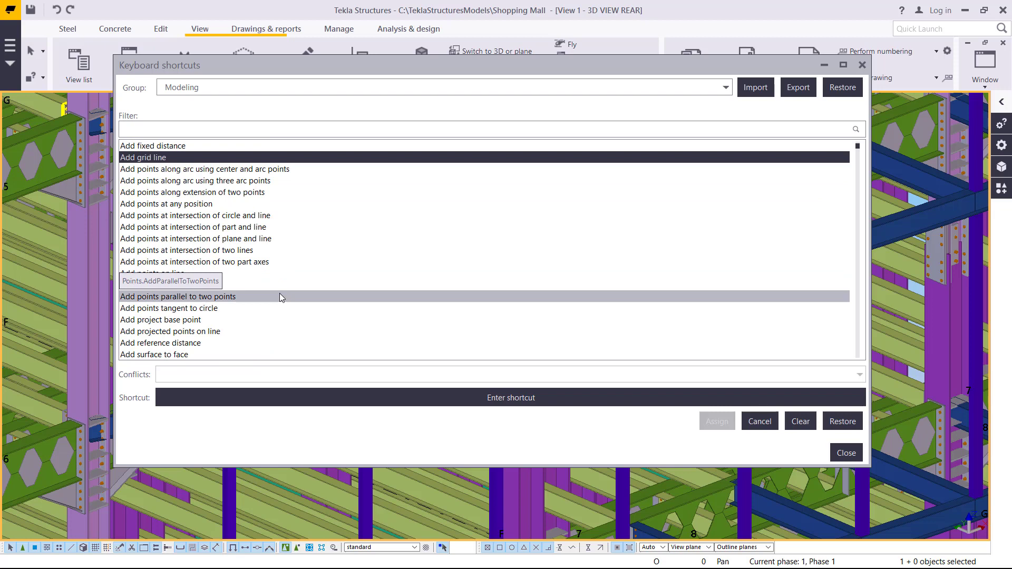
pyautogui.click(147, 128)
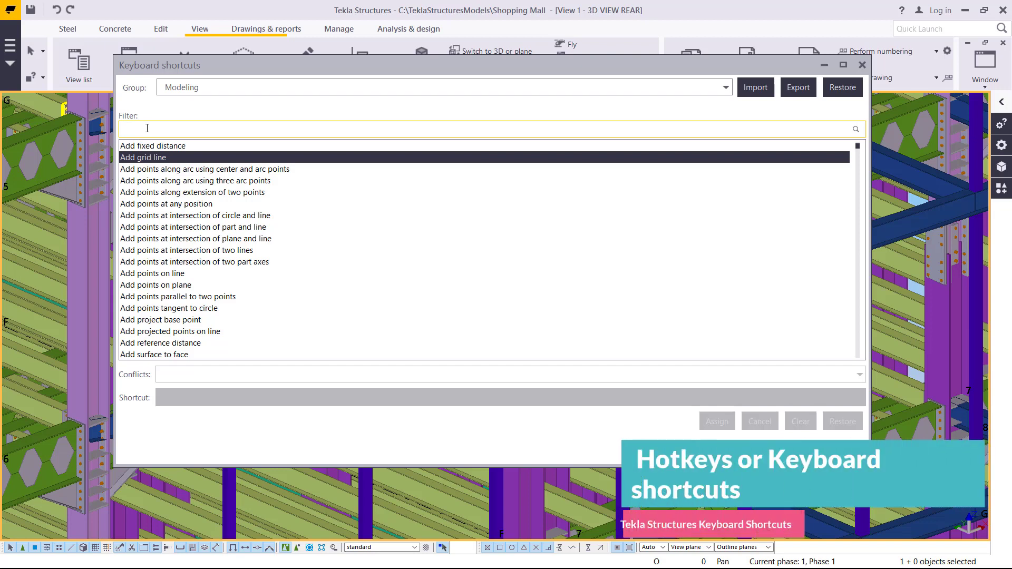
# - Filter the shortcut list by 'tile' and ready Tile windows horizontally for a new shortcut
pyautogui.write('t')
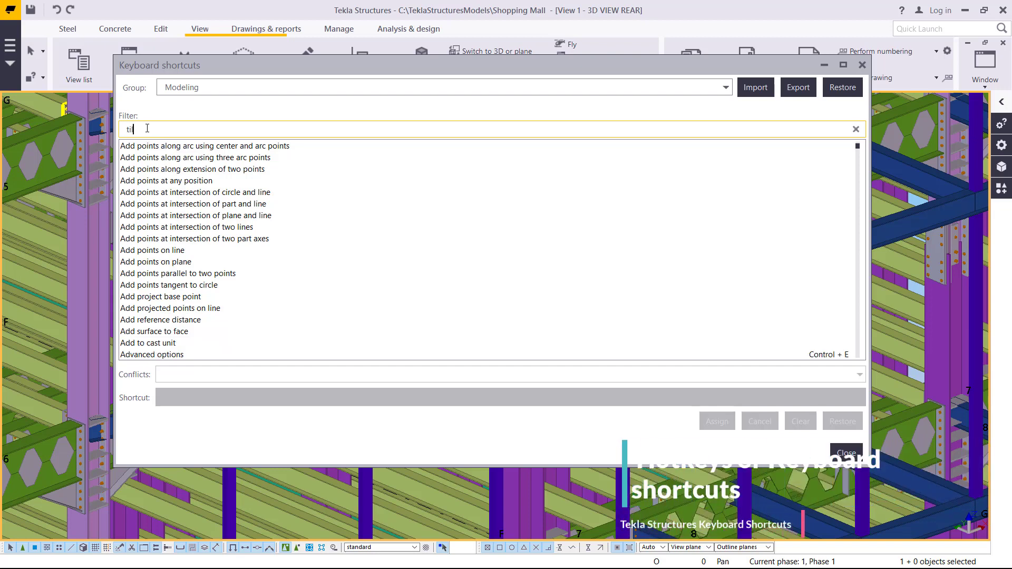
pyautogui.write('i')
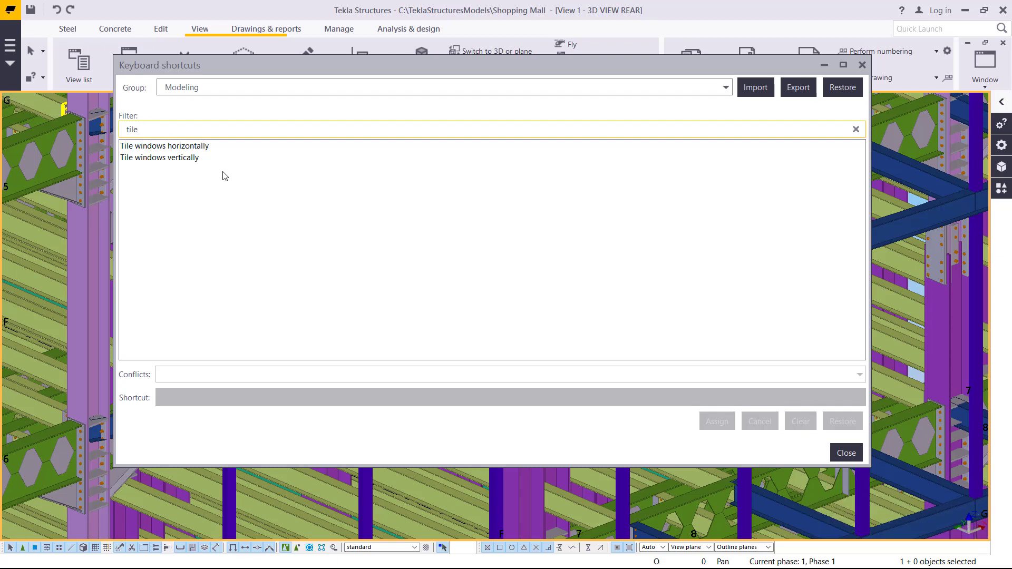
pyautogui.click(177, 152)
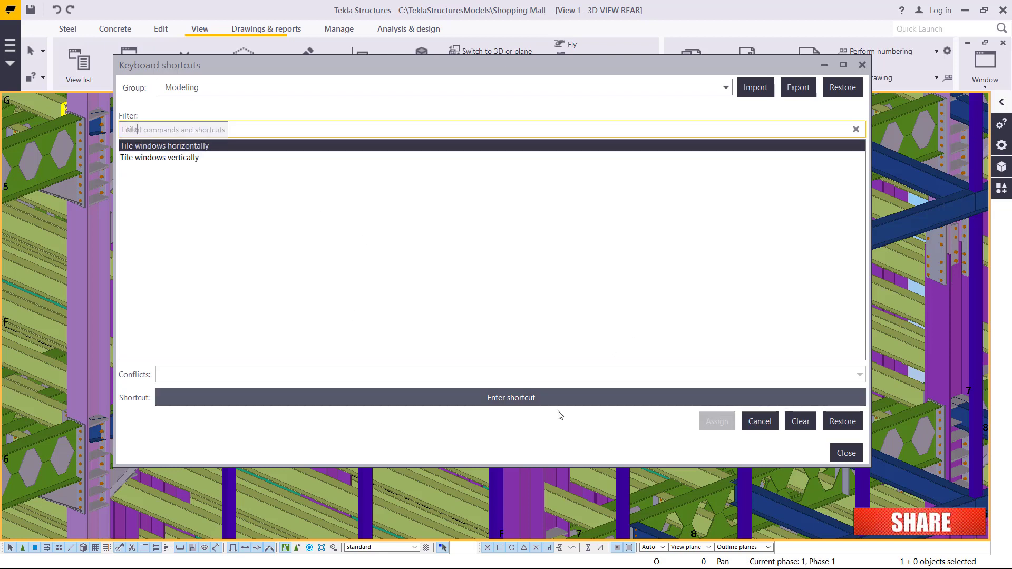
pyautogui.click(512, 399)
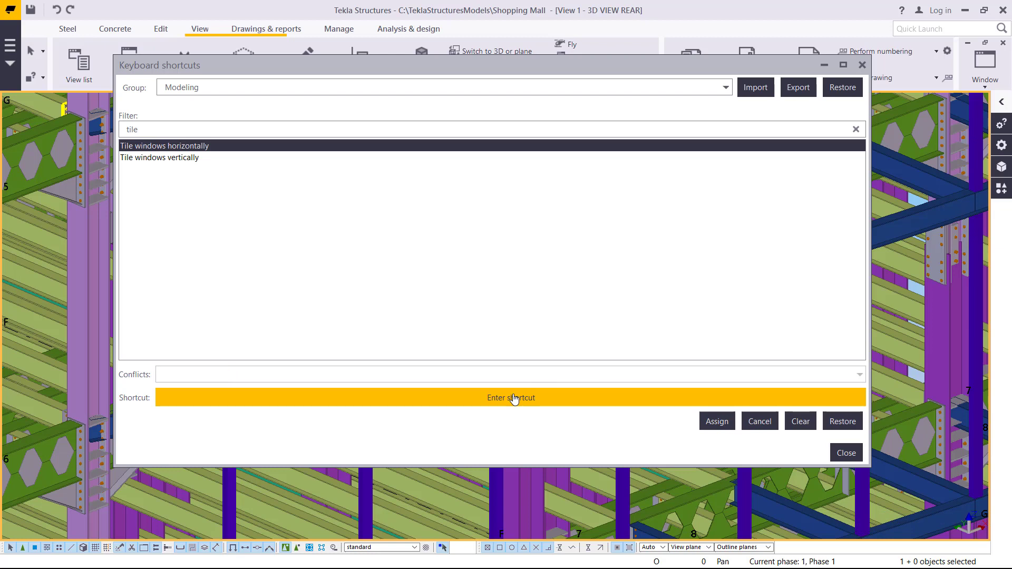
# - Try Ctrl+0, clear it, then try Ctrl+S, which conflicts with Save
pyautogui.hotkey('ctrl', '0')
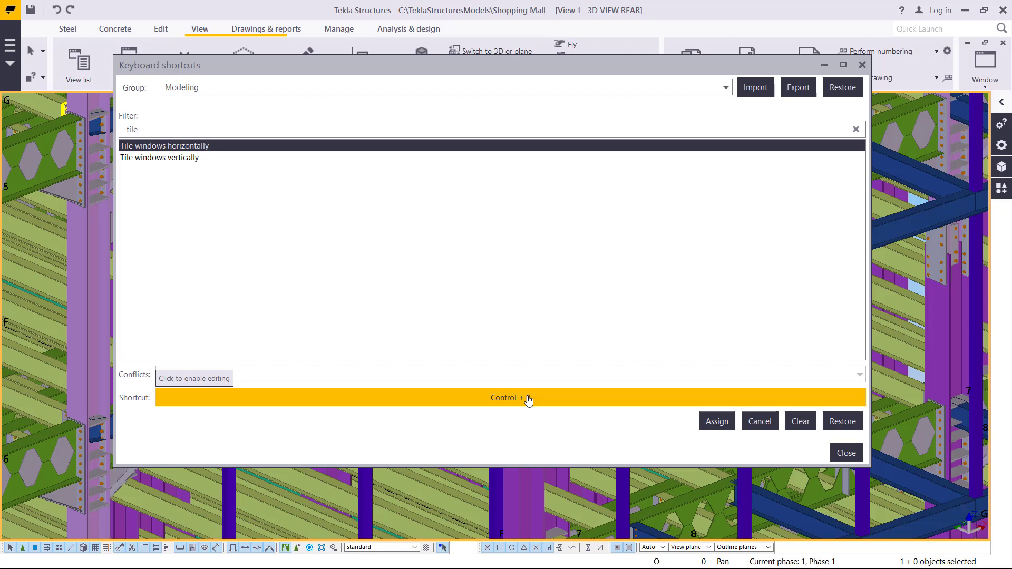
pyautogui.click(510, 398)
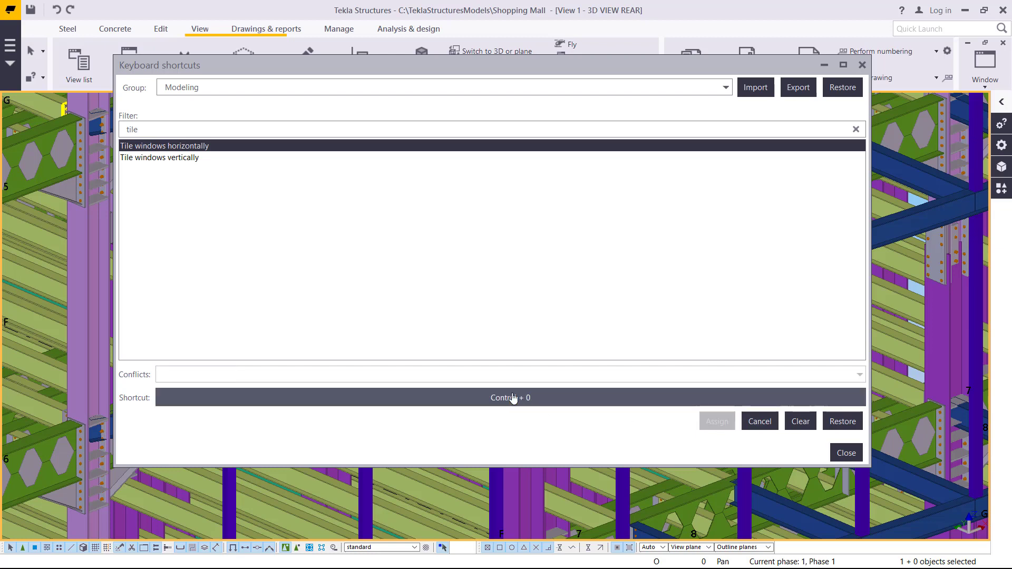
pyautogui.click(800, 422)
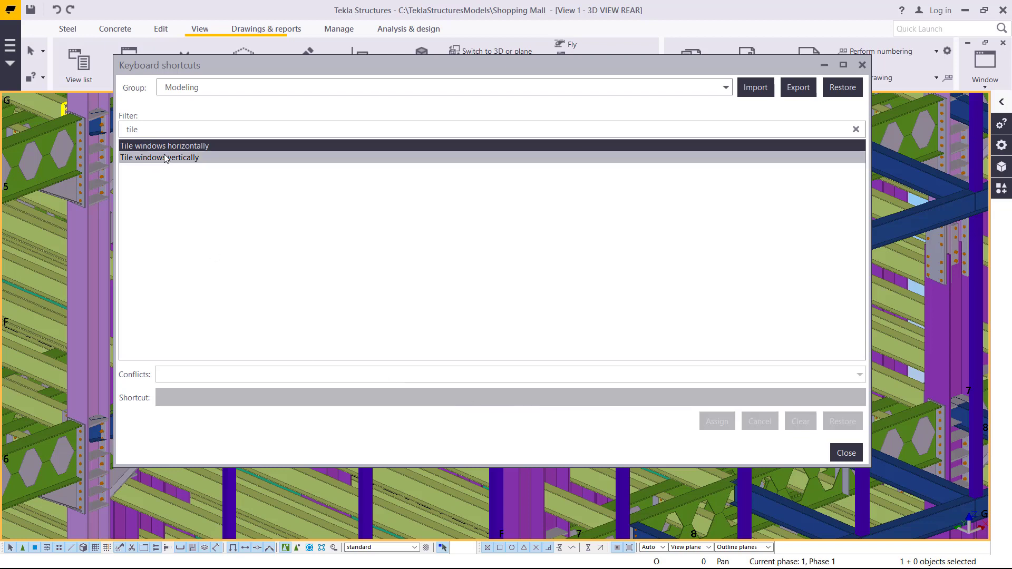
pyautogui.click(517, 398)
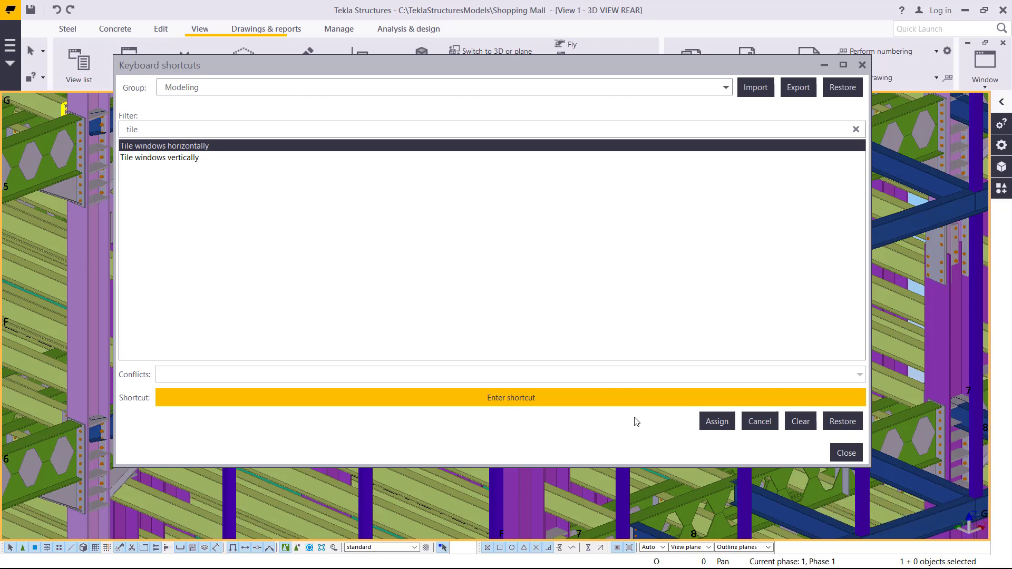
pyautogui.hotkey('ctrl', 's')
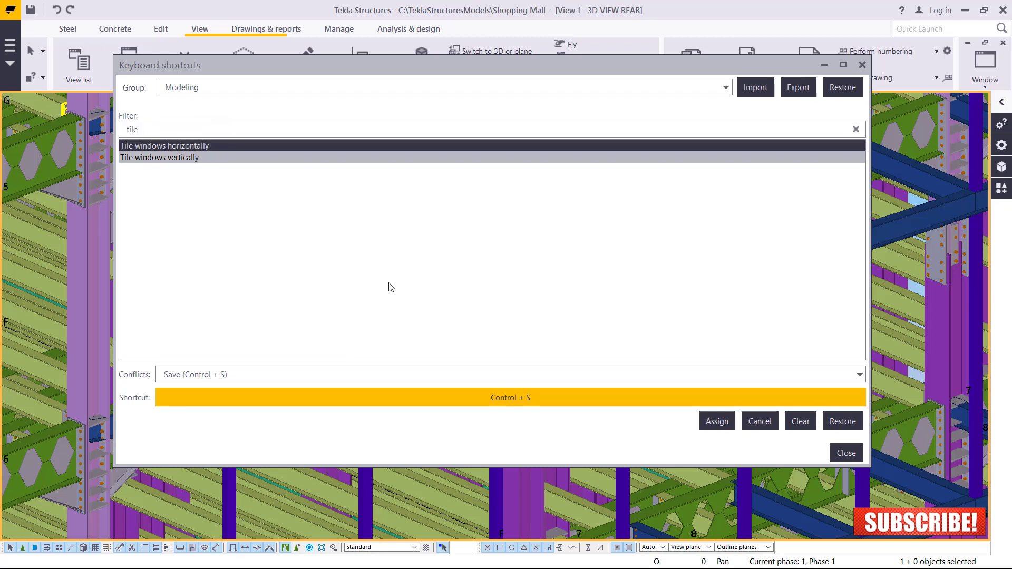
# - Drop the Save conflict, assign Ctrl+0 to Tile windows horizontally, and close the dialog
pyautogui.click(773, 420)
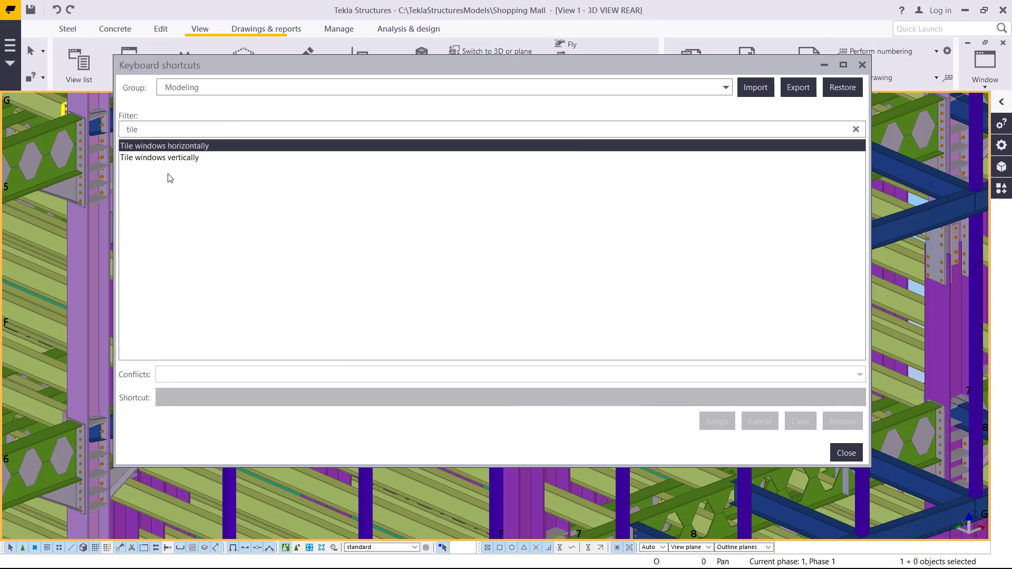
pyautogui.click(210, 145)
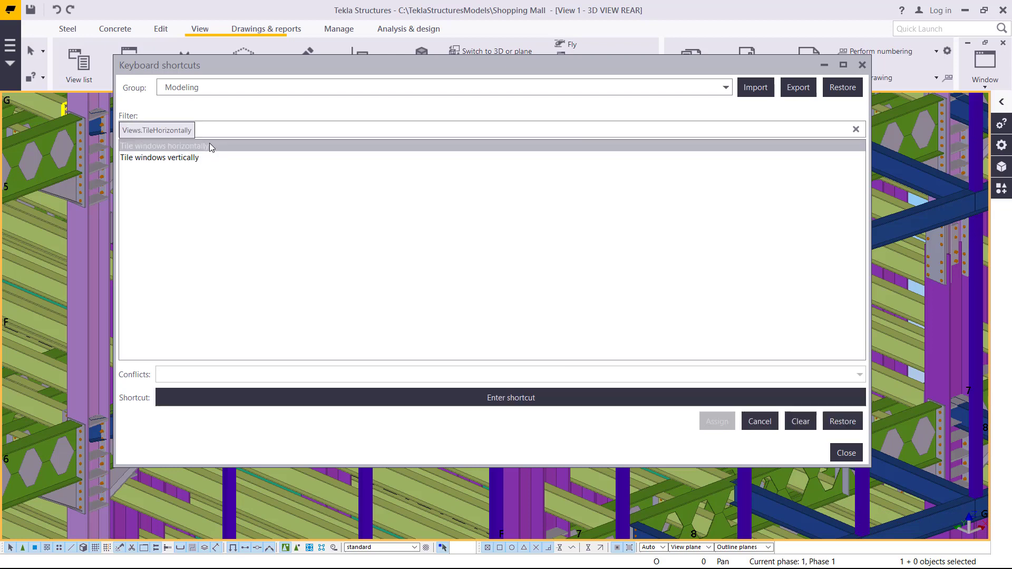
pyautogui.click(503, 398)
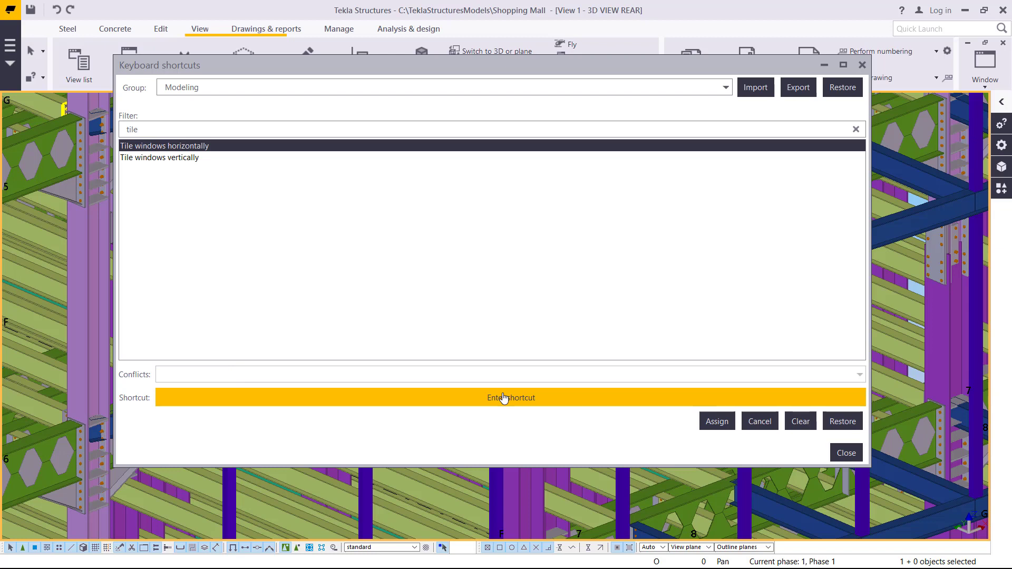
pyautogui.hotkey('ctrl', '0')
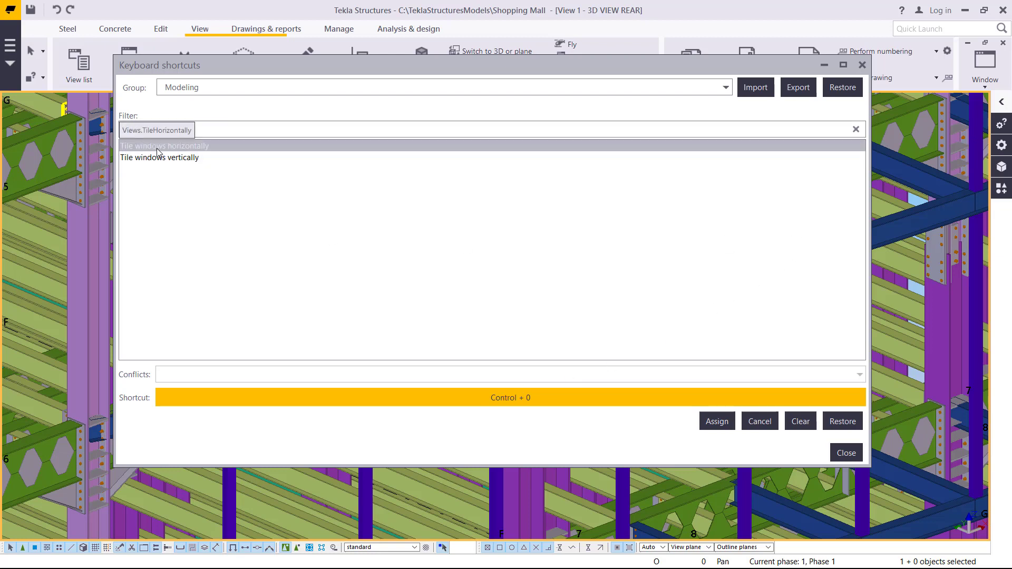
pyautogui.click(712, 422)
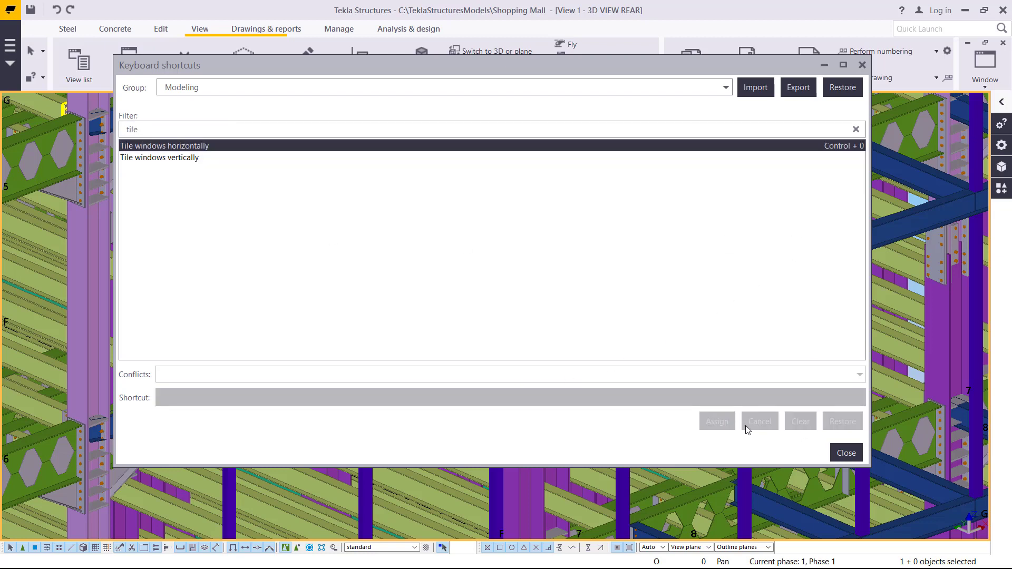
pyautogui.click(846, 454)
pyautogui.keyDown('ctrl'); pyautogui.moveTo(702, 400); pyautogui.dragTo(821, 345, button='middle'); pyautogui.keyUp('ctrl')
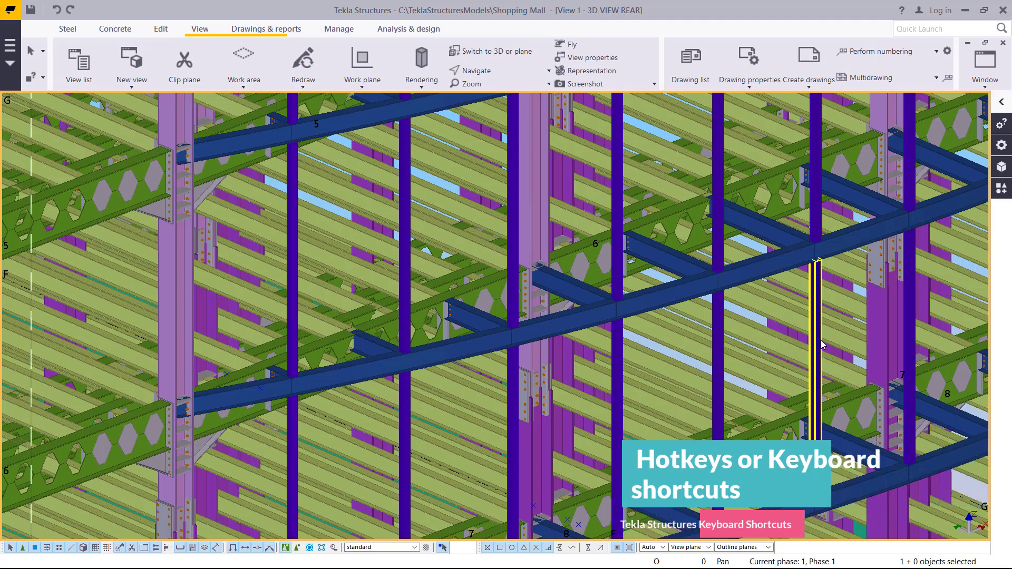
pyautogui.hotkey('ctrl', 't')
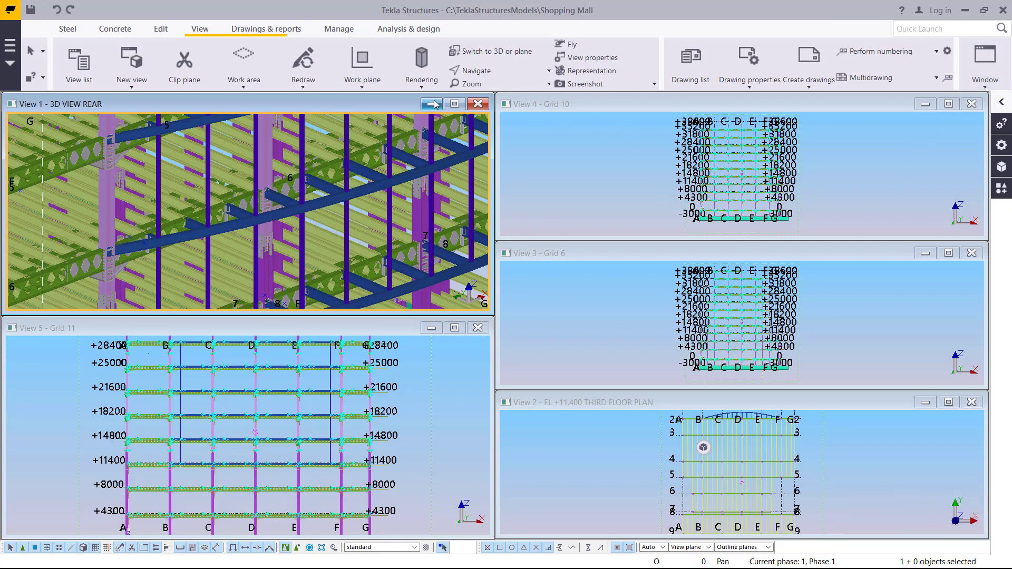
pyautogui.click(454, 103)
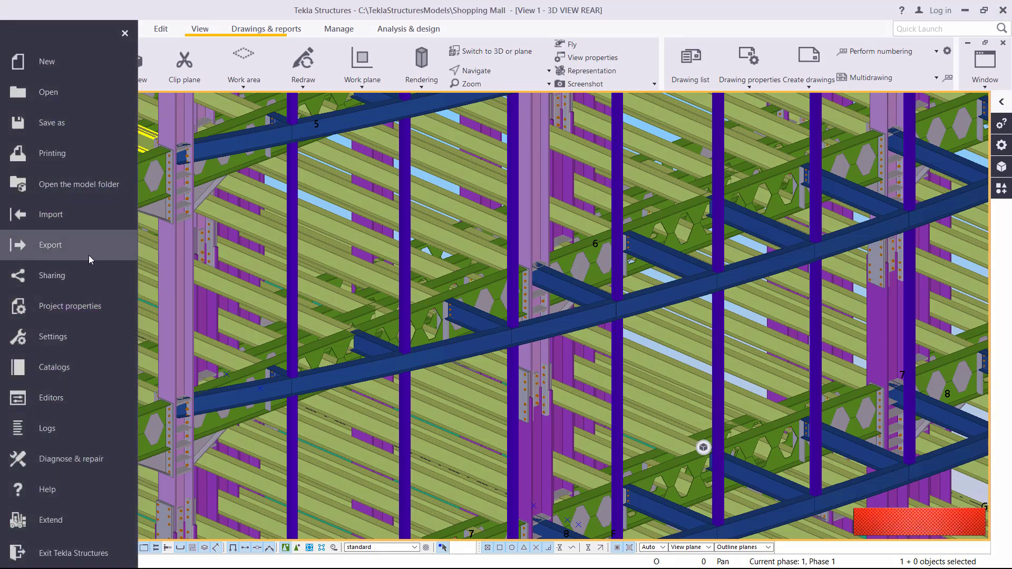
pyautogui.click(63, 339)
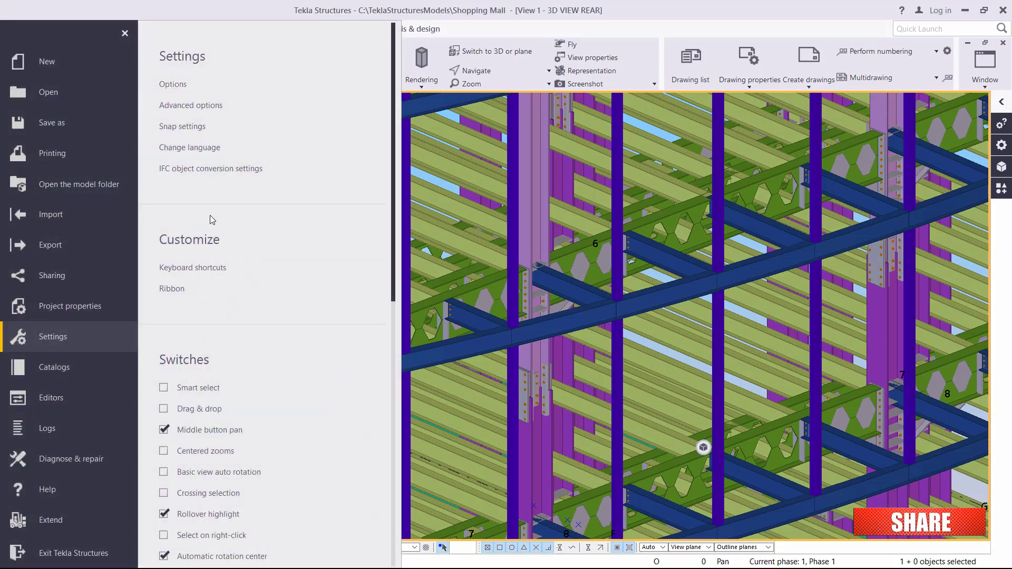
pyautogui.click(207, 267)
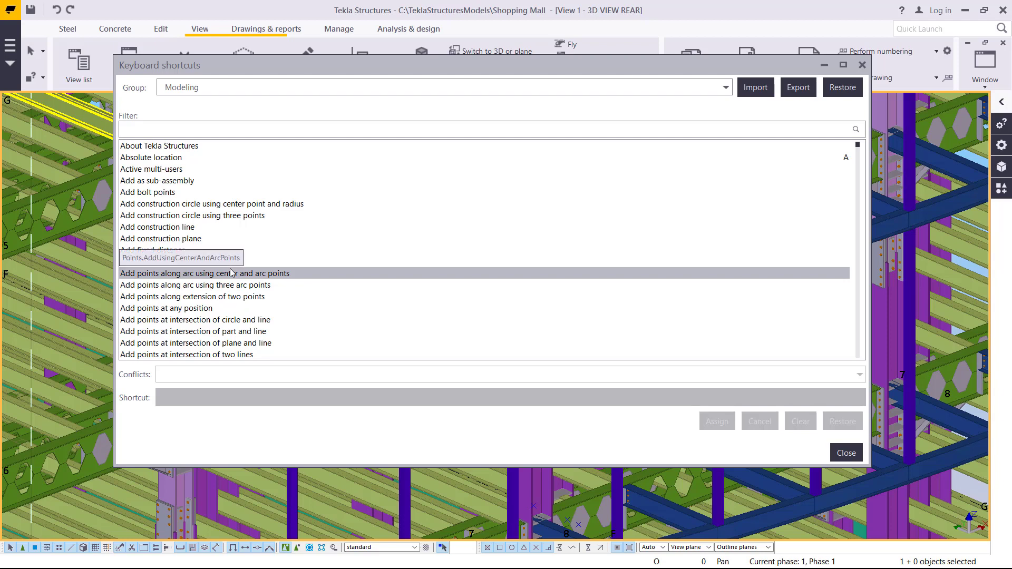
pyautogui.scroll(-1, 232, 273)
pyautogui.scroll(-3, 231, 273)
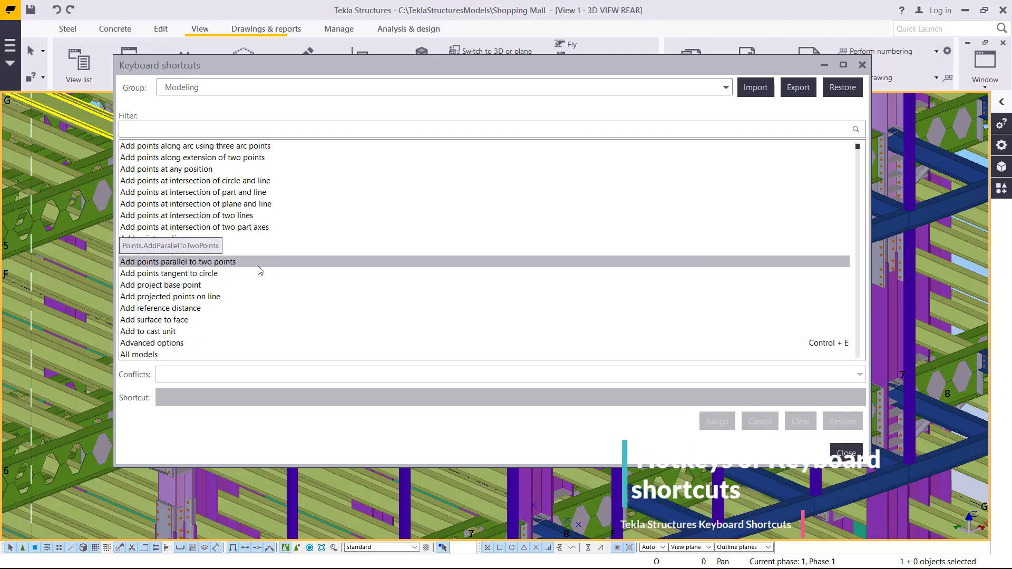
pyautogui.scroll(-1, 260, 271)
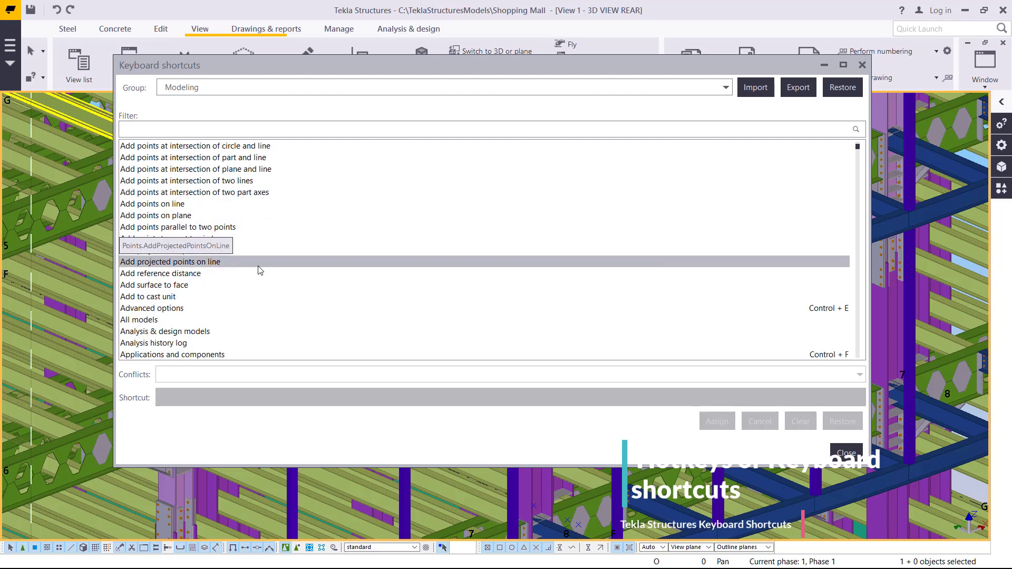
pyautogui.scroll(-1, 259, 270)
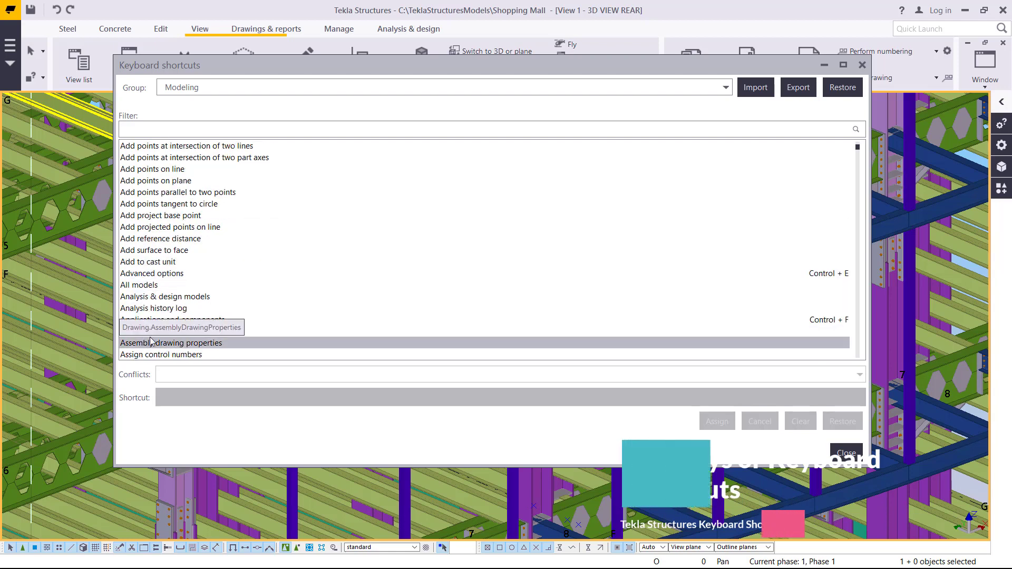
pyautogui.scroll(-1, 259, 287)
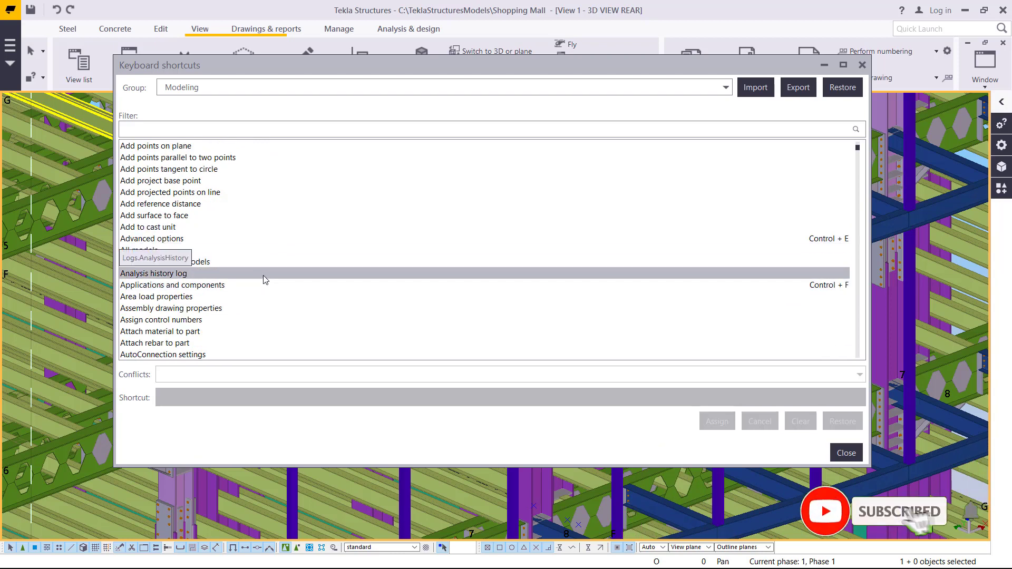
pyautogui.scroll(-1, 263, 278)
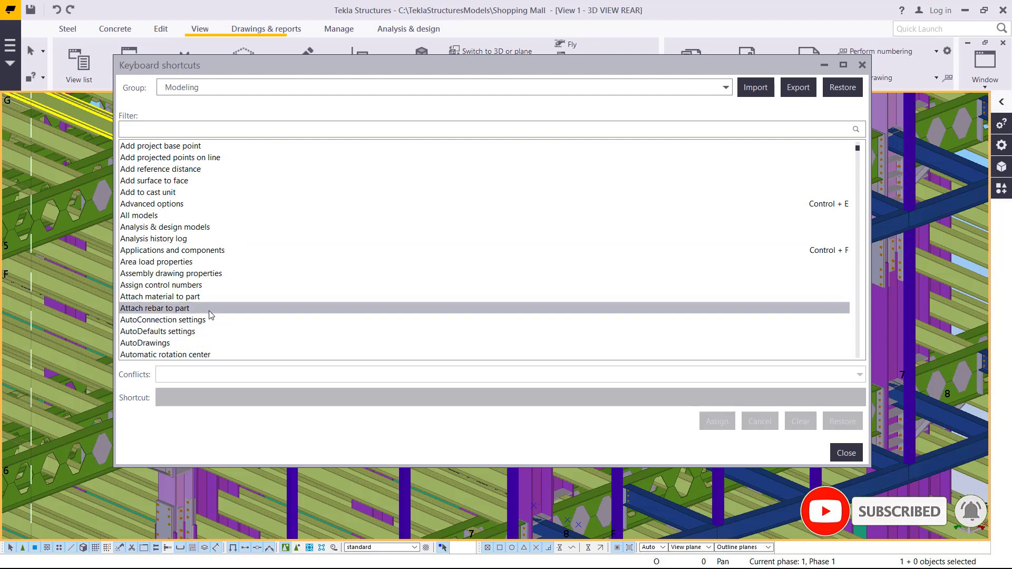
pyautogui.scroll(-1, 174, 342)
pyautogui.scroll(-1, 195, 325)
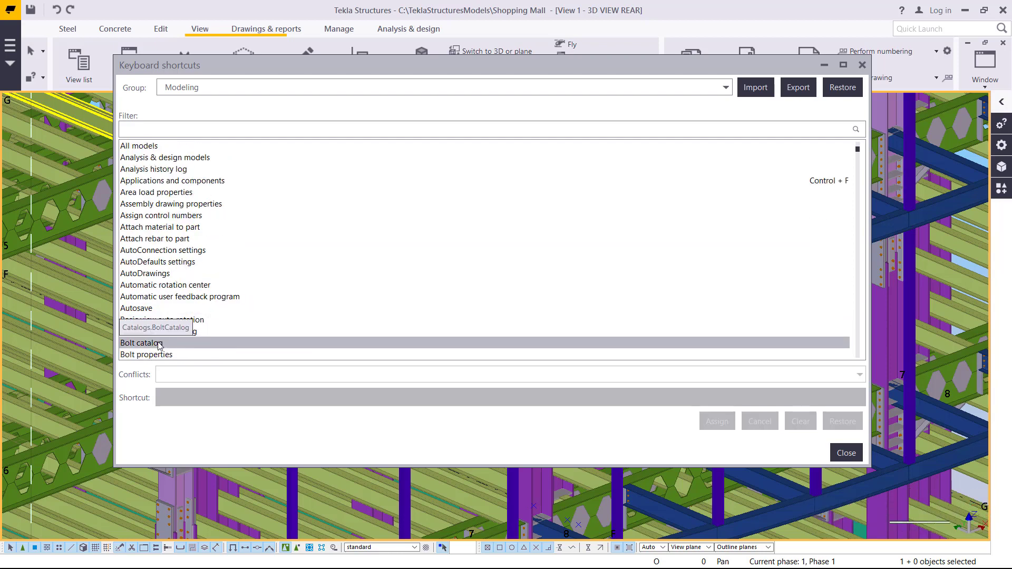
pyautogui.scroll(-1, 159, 346)
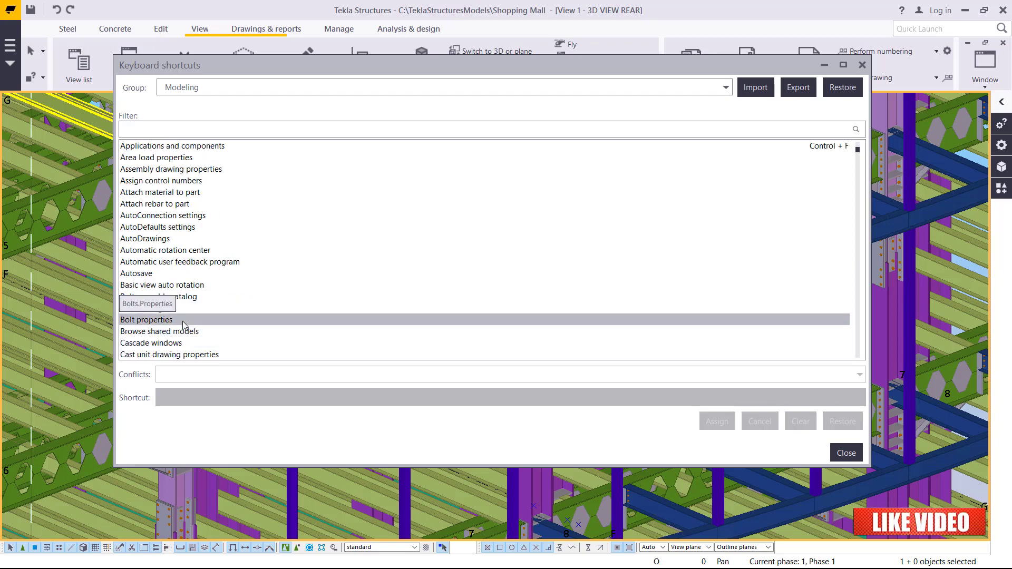
pyautogui.scroll(-1, 182, 325)
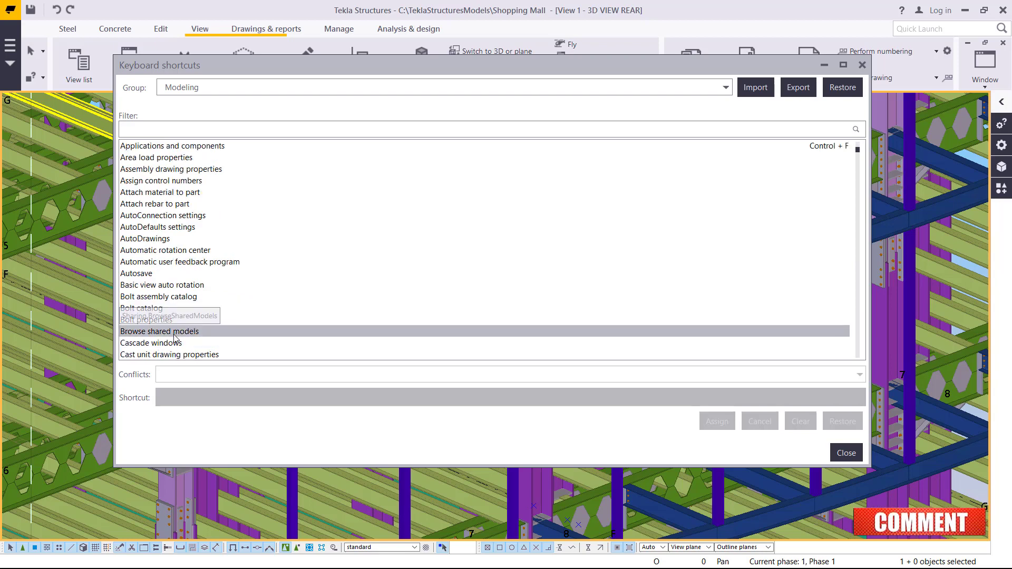
pyautogui.scroll(-1, 201, 307)
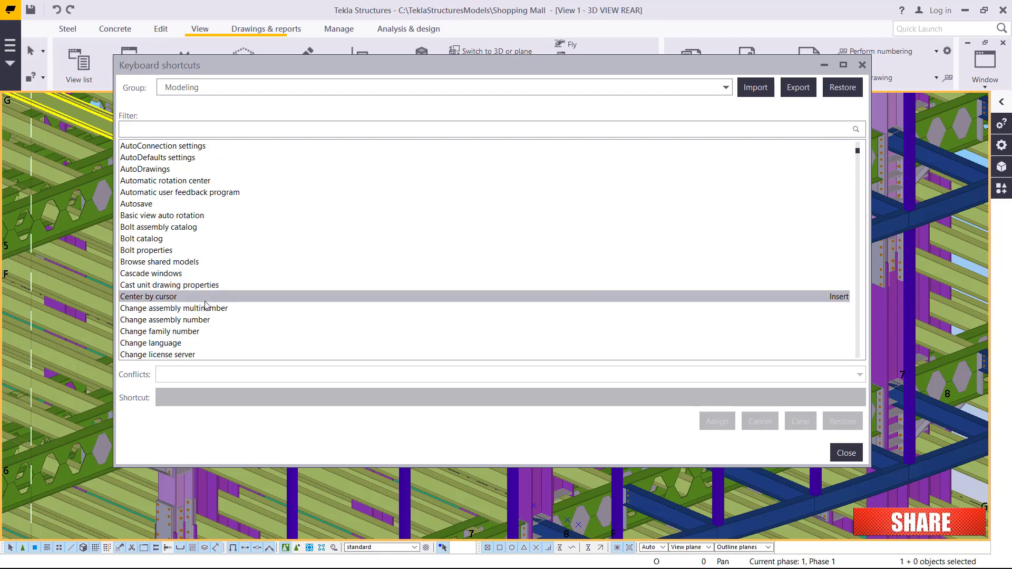
pyautogui.scroll(-1, 207, 306)
# - Filter the shortcuts by 'dra' and choose Macro.ErectionDrawing
pyautogui.click(139, 125)
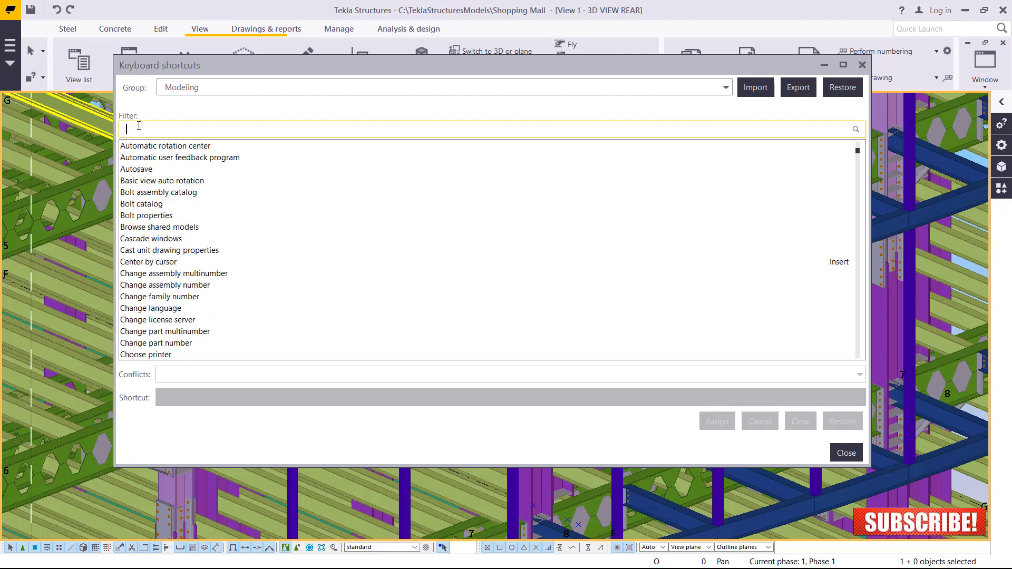
pyautogui.write('dra')
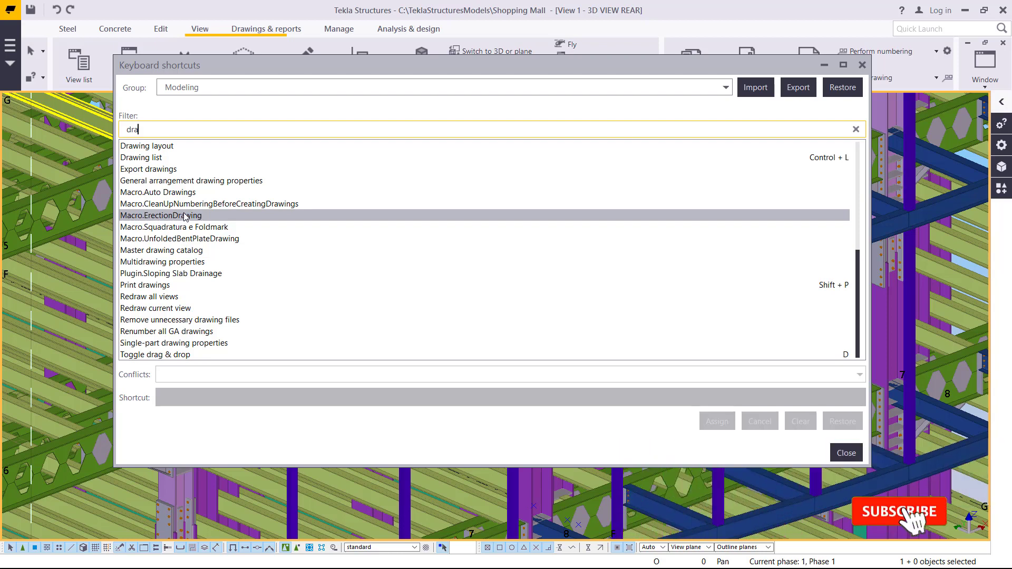
pyautogui.doubleClick(184, 216)
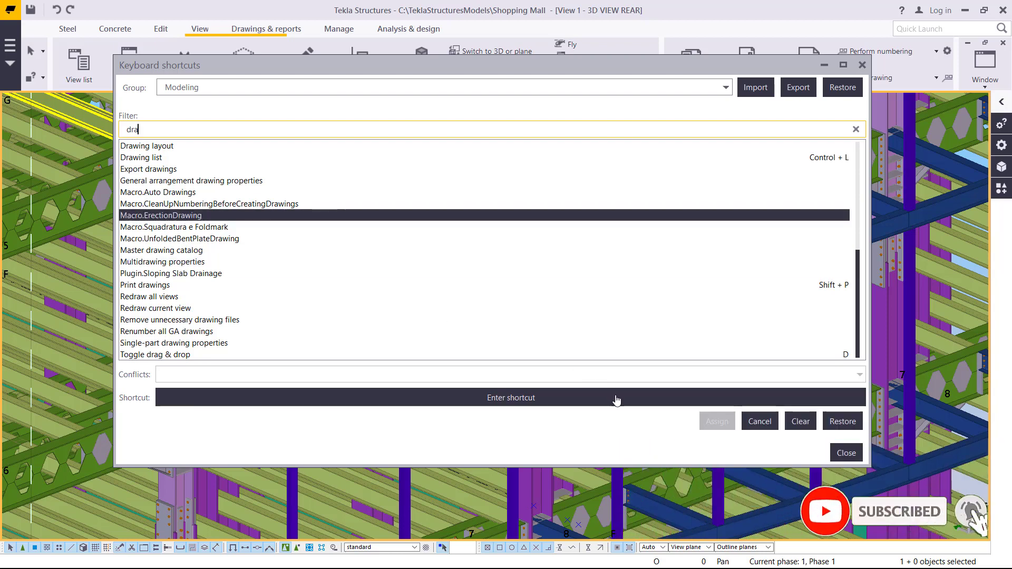
# - Assign Ctrl+7 to Macro.ErectionDrawing and close the Keyboard shortcuts dialog
pyautogui.click(515, 404)
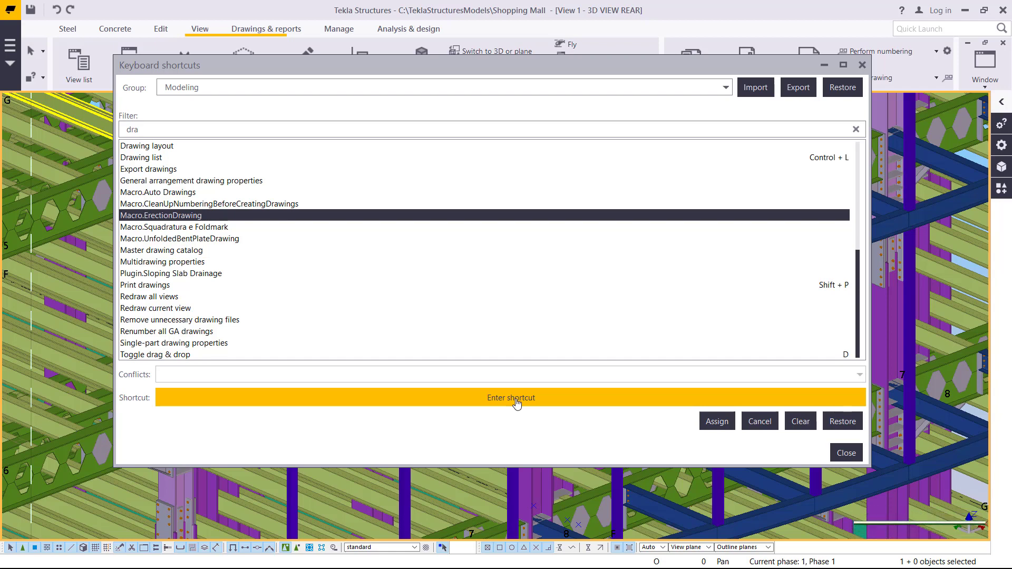
pyautogui.hotkey('ctrl', '7')
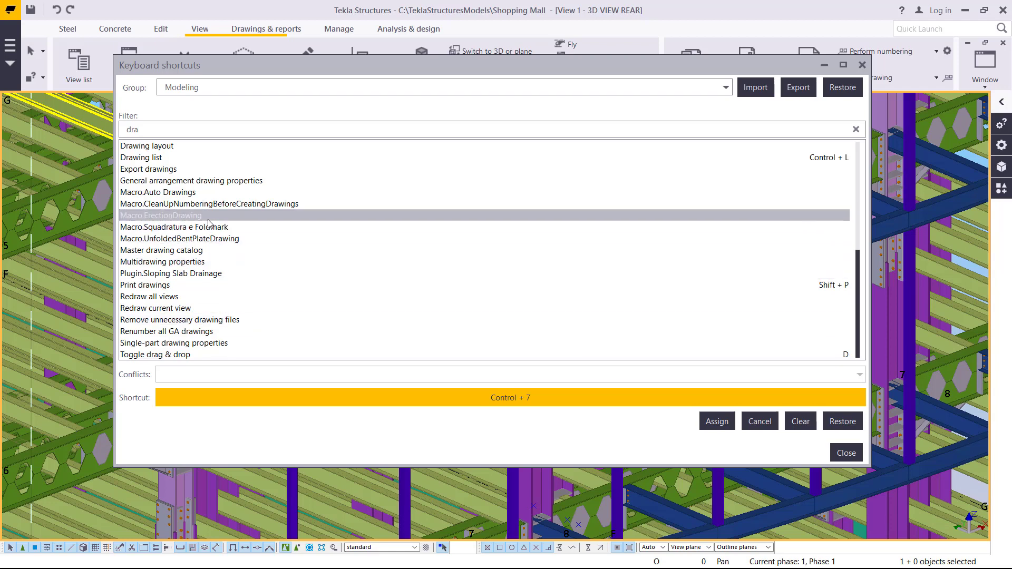
pyautogui.click(718, 424)
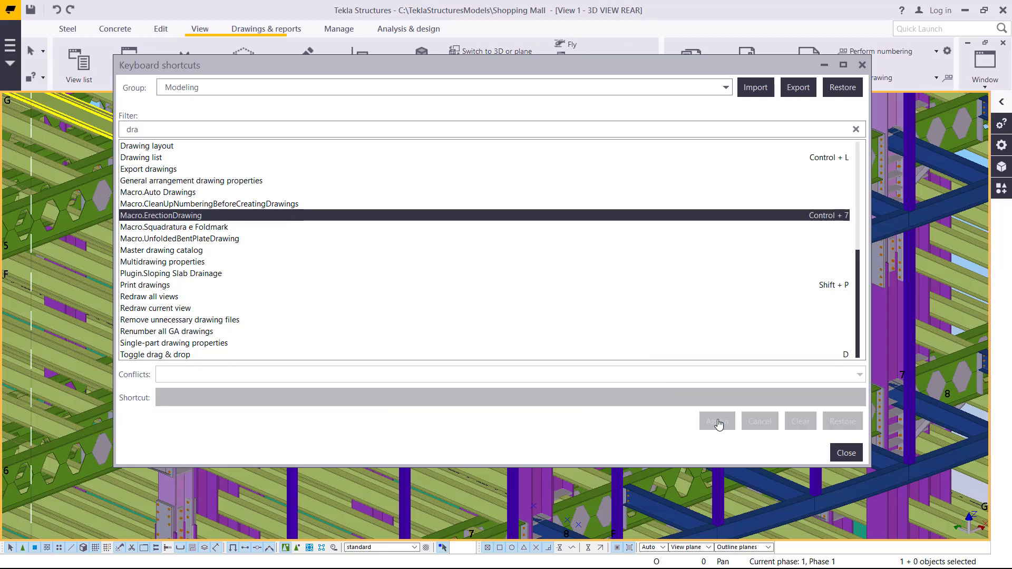
pyautogui.click(844, 453)
pyautogui.moveTo(703, 447)
pyautogui.keyDown('ctrl'); pyautogui.mouseDown(button='middle')
pyautogui.moveTo(491, 284)
pyautogui.moveTo(783, 214)
pyautogui.mouseUp(button='middle'); pyautogui.keyUp('ctrl')
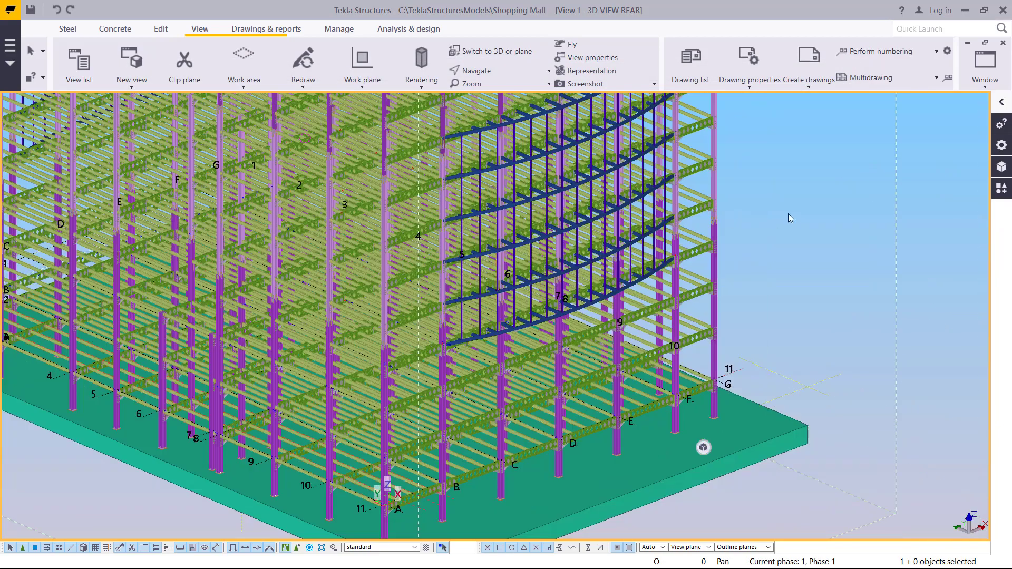
# - Orbit to a lower side-on view and test the new shortcut, opening Erection Drawing
pyautogui.keyDown('ctrl'); pyautogui.moveTo(773, 166); pyautogui.dragTo(826, 198, button='middle'); pyautogui.keyUp('ctrl')
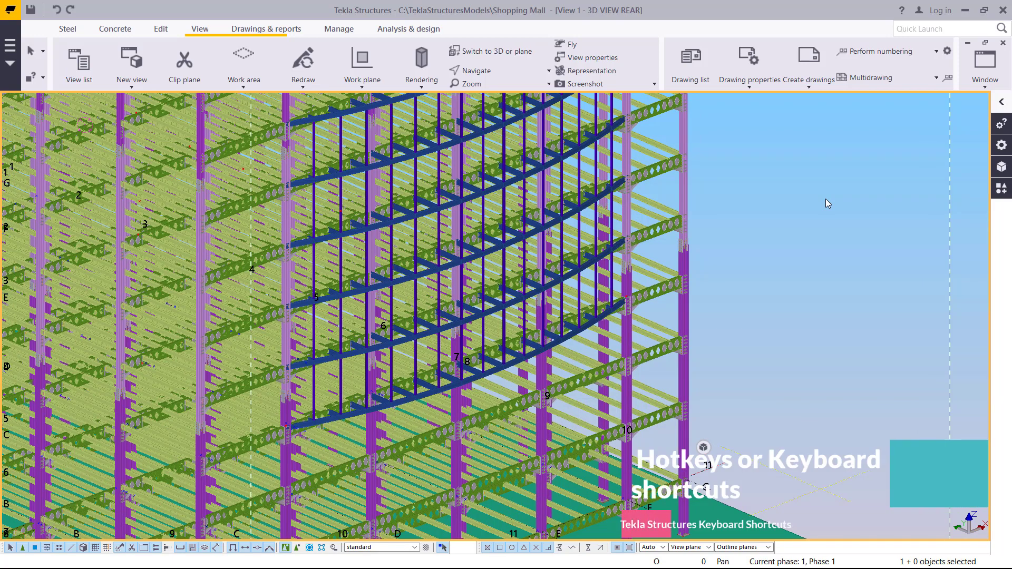
pyautogui.hotkey('ctrl', 'e')
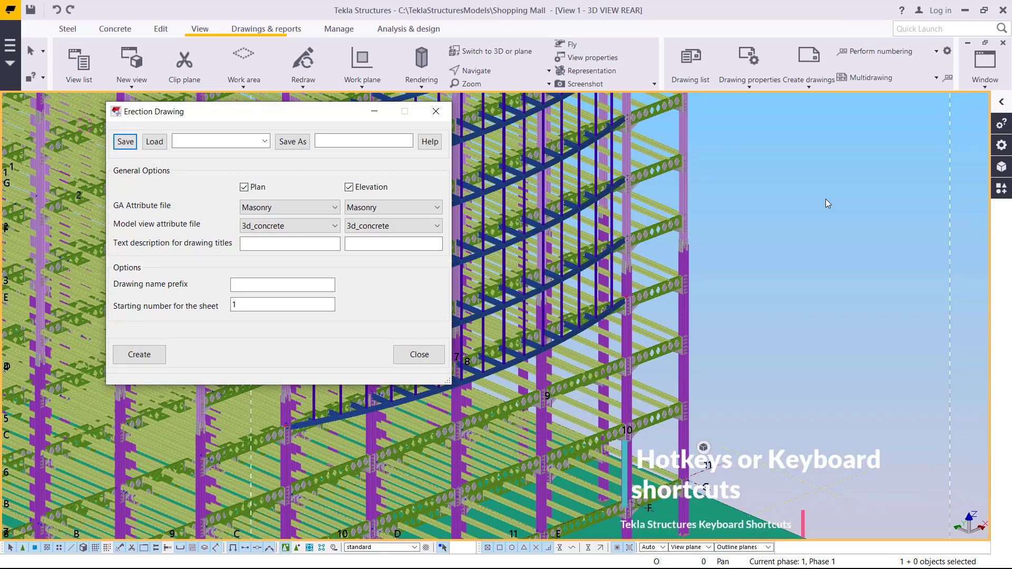
# - Close the Erection Drawing dialog and reopen Keyboard shortcuts from File > Settings
pyautogui.moveTo(278, 118)
pyautogui.mouseDown()
pyautogui.moveTo(654, 129)
pyautogui.moveTo(656, 96)
pyautogui.mouseUp()
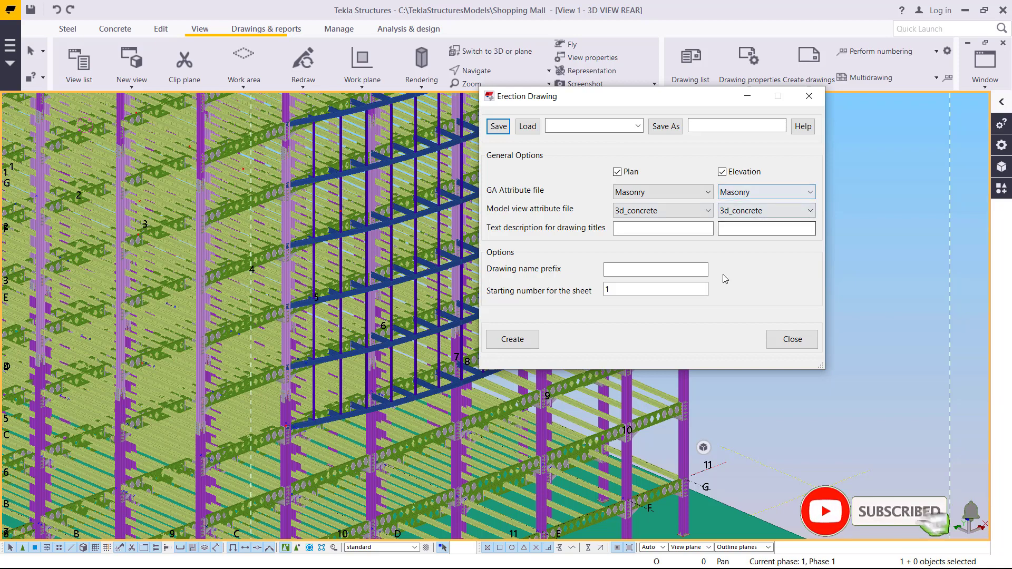
pyautogui.moveTo(718, 99)
pyautogui.mouseDown()
pyautogui.moveTo(542, 101)
pyautogui.moveTo(442, 127)
pyautogui.mouseUp()
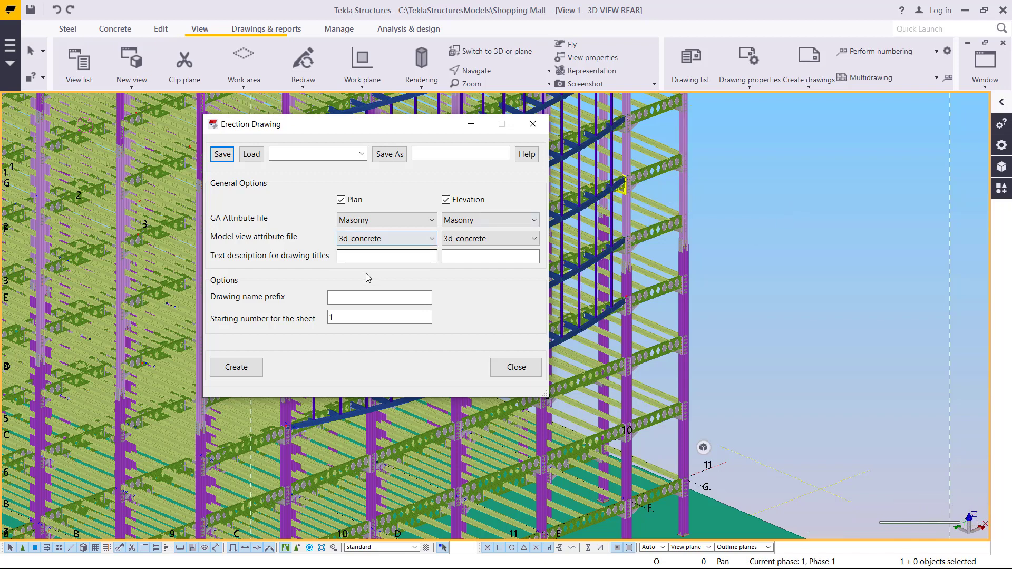
pyautogui.click(684, 191)
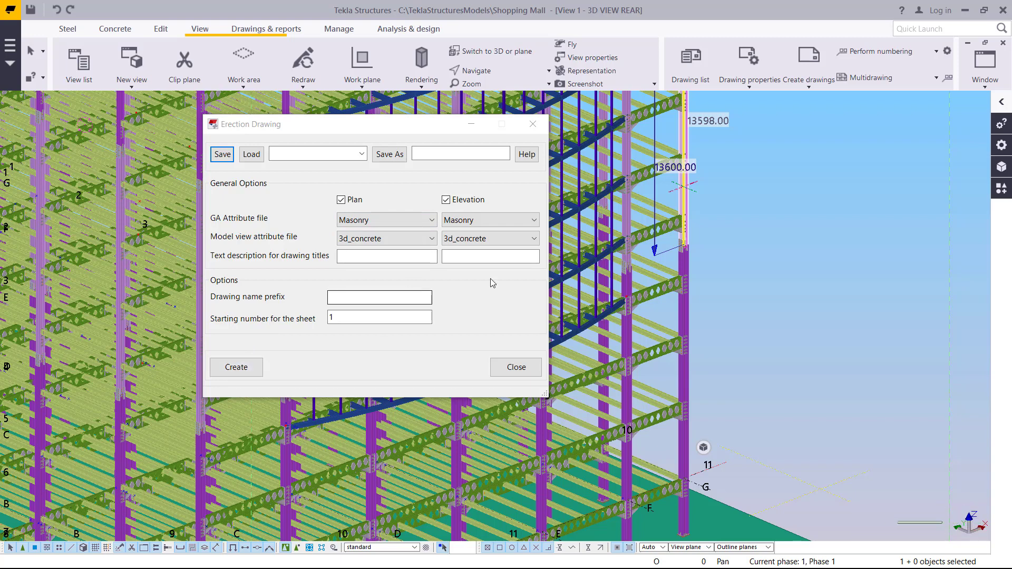
pyautogui.click(533, 124)
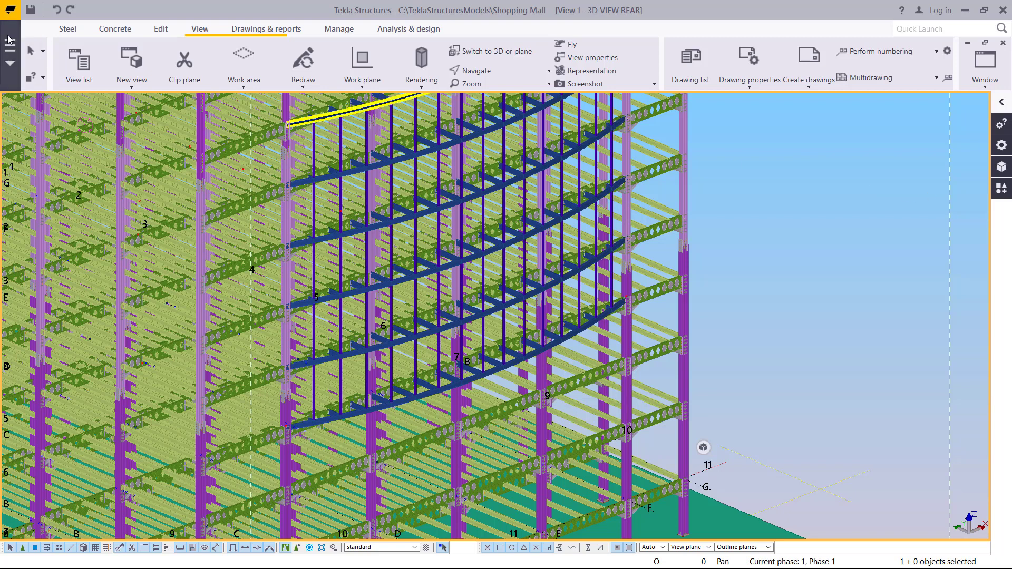
pyautogui.click(10, 10)
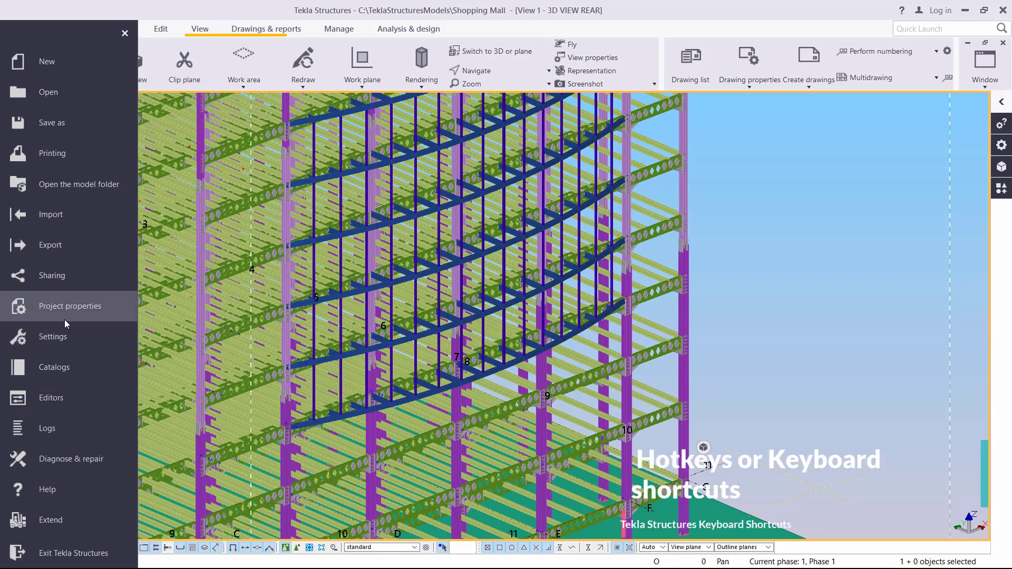
pyautogui.click(63, 341)
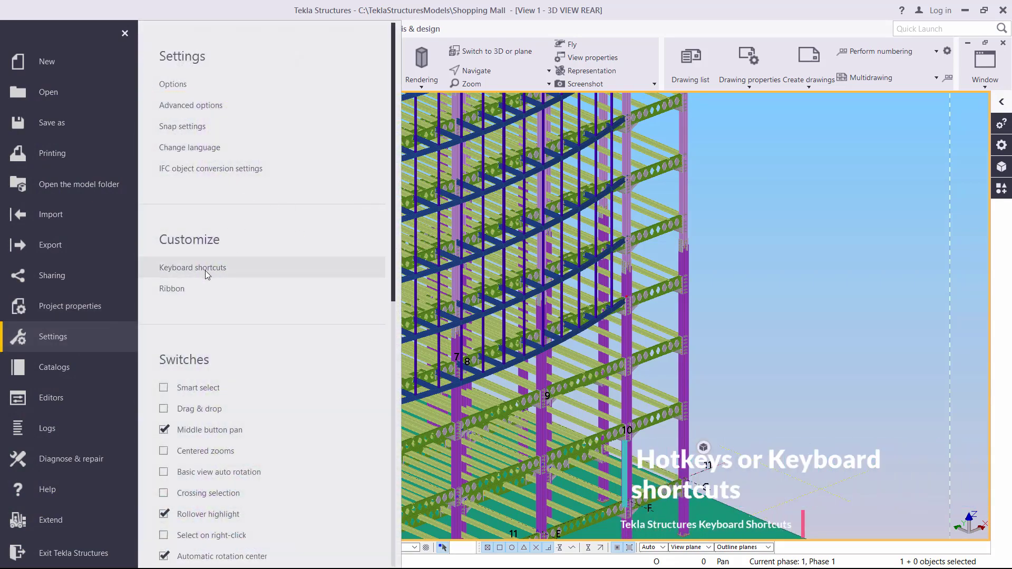